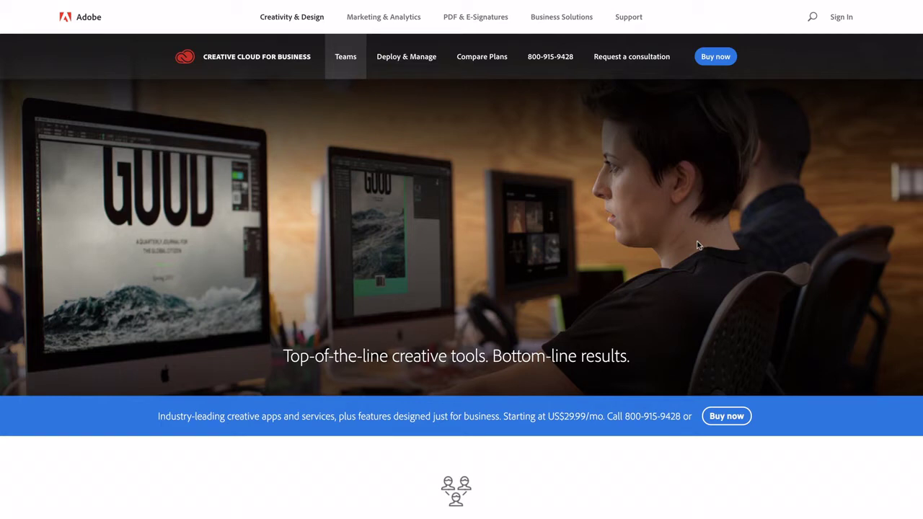
- Sign in with the Adobe ID and choose Manage enterprise to reach the Admin Console overview
left_click(836, 19)
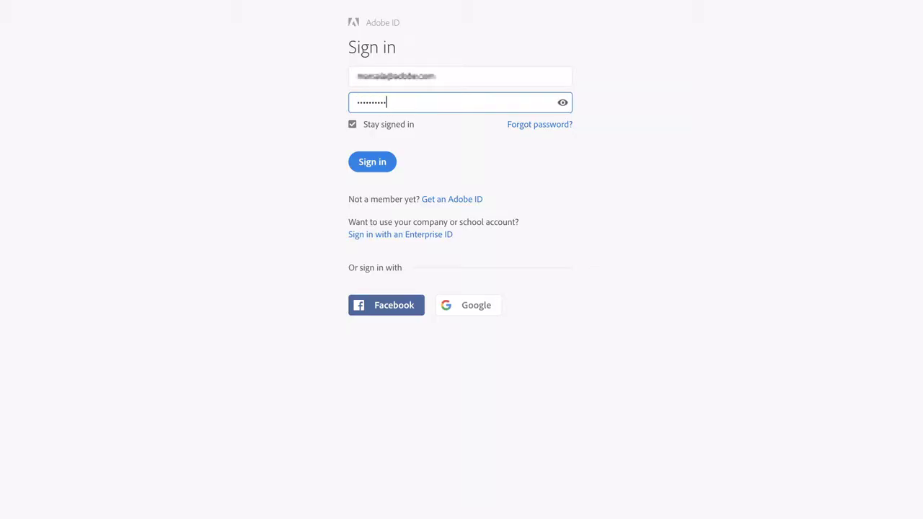
left_click(378, 169)
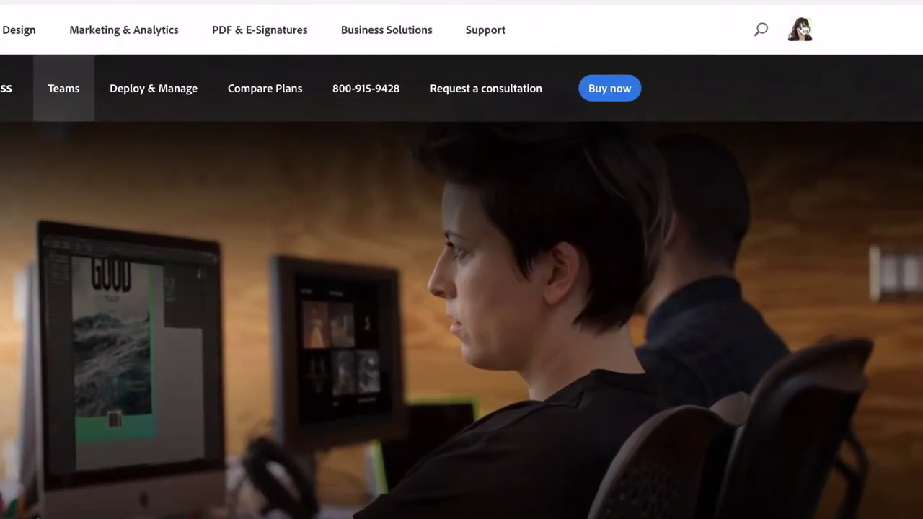
left_click(802, 31)
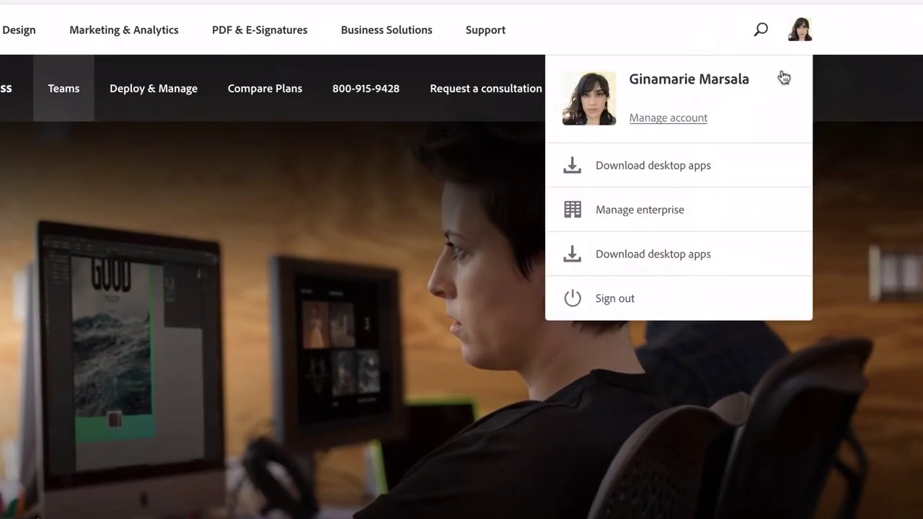
left_click(743, 212)
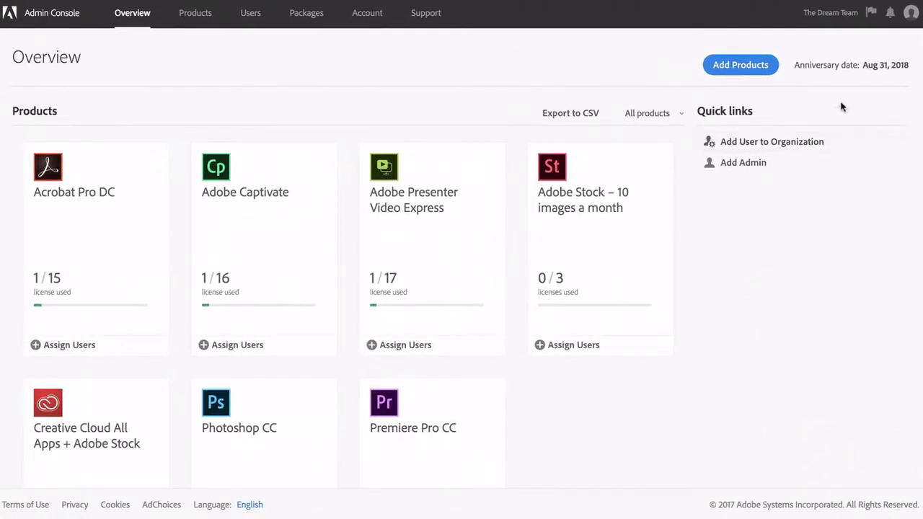
- Add one Creative Cloud All Apps + Adobe Stock and one Acrobat Pro DC license, then submit the order
left_click(870, 13)
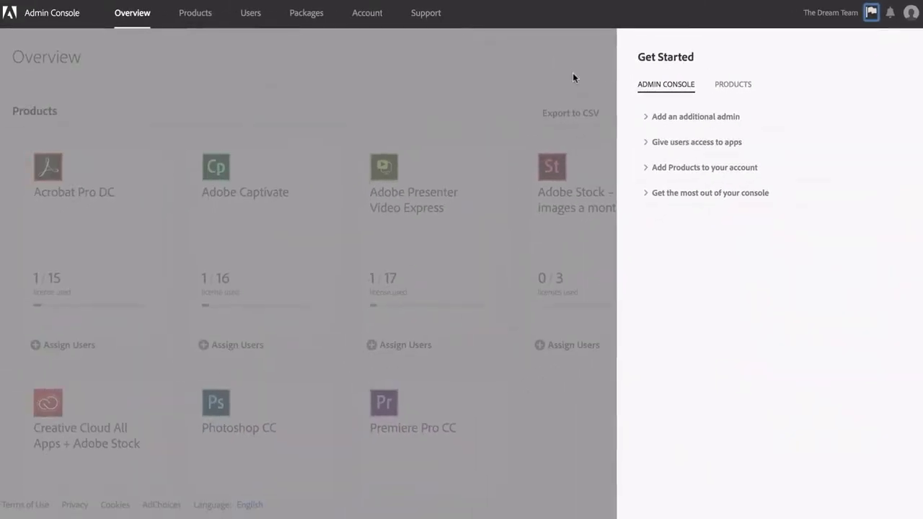
left_click(599, 78)
left_click(737, 66)
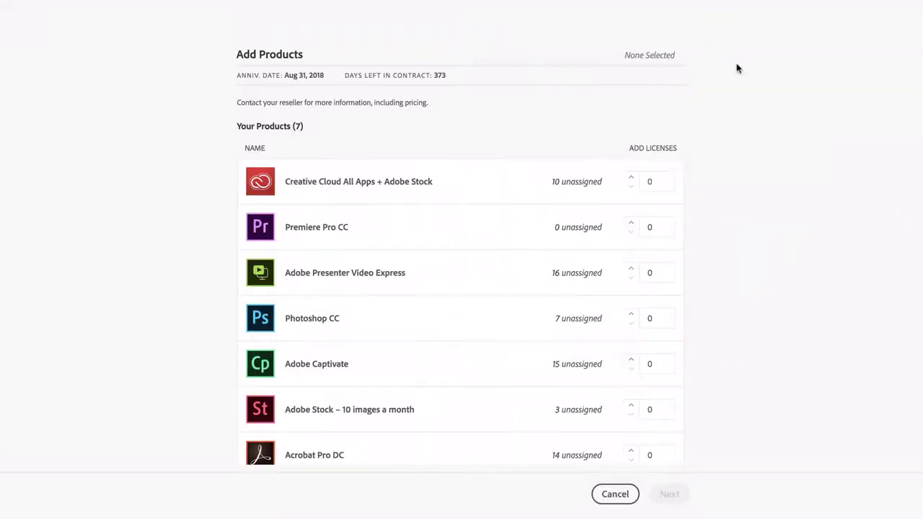
left_click(631, 178)
left_click(630, 451)
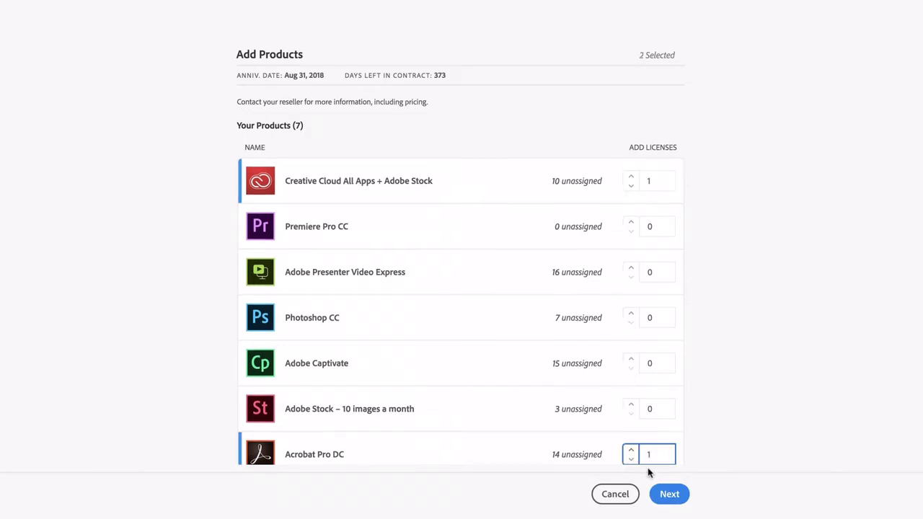
left_click(668, 494)
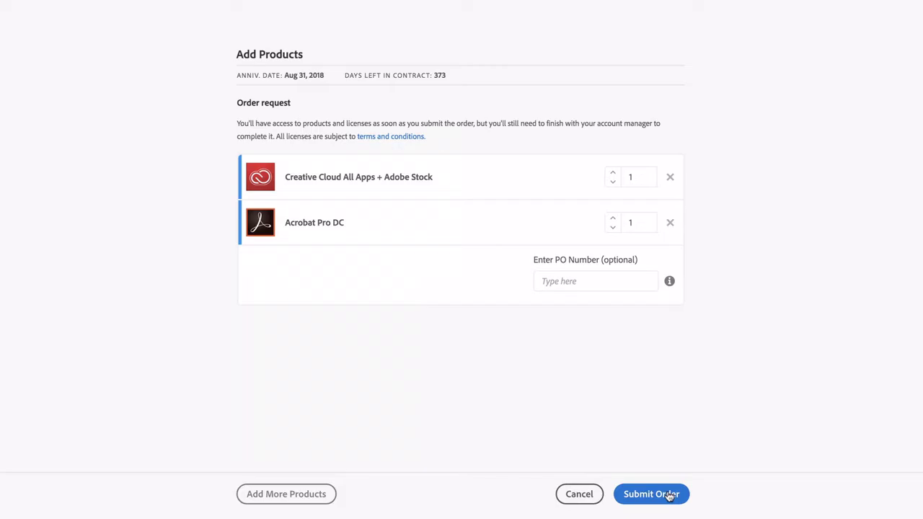
left_click(669, 495)
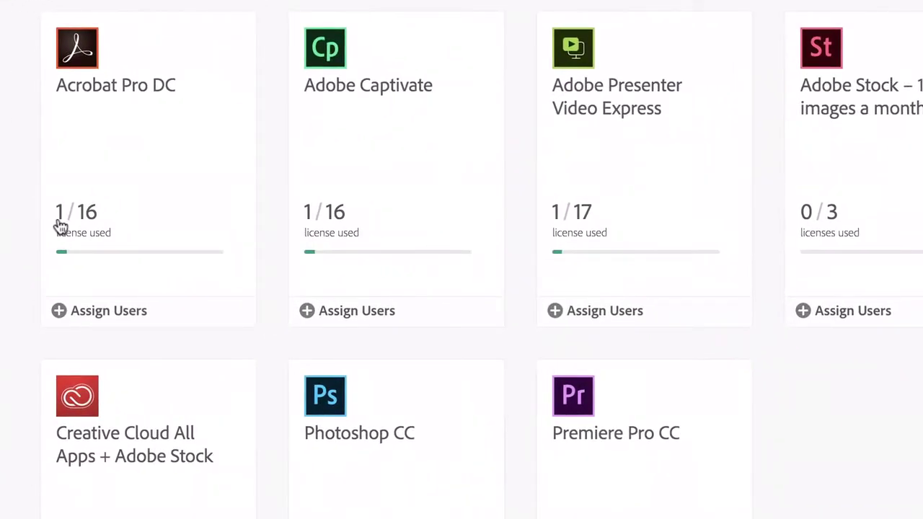
- From the Users list, give the user Creative Cloud All Apps + Adobe Stock and save
scroll(61, 227, "down", 3)
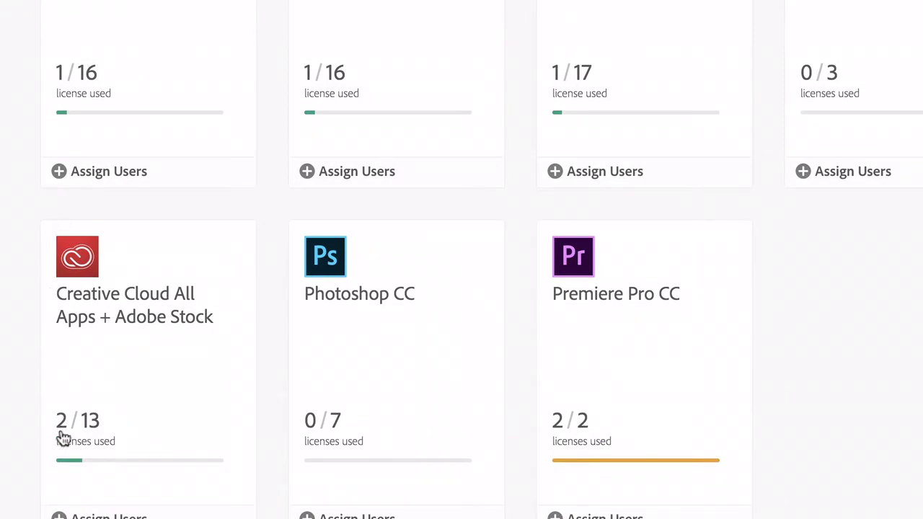
left_click(103, 138)
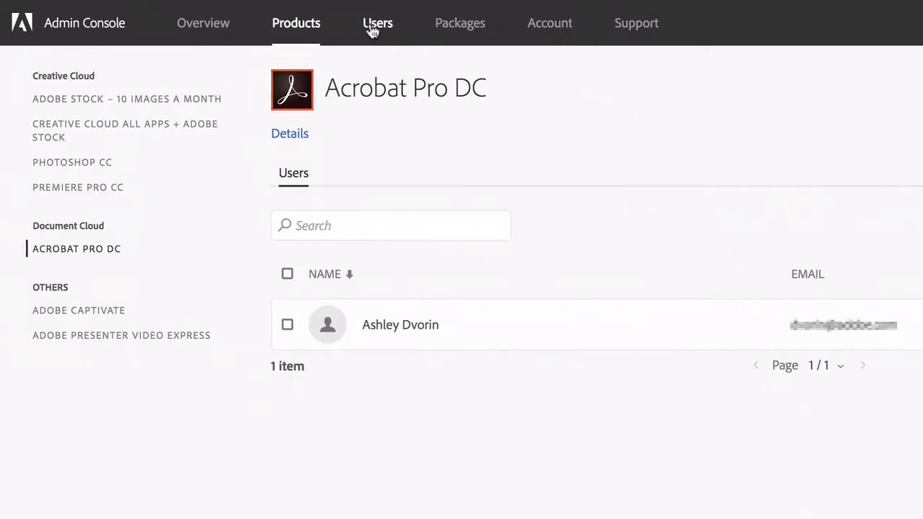
left_click(372, 28)
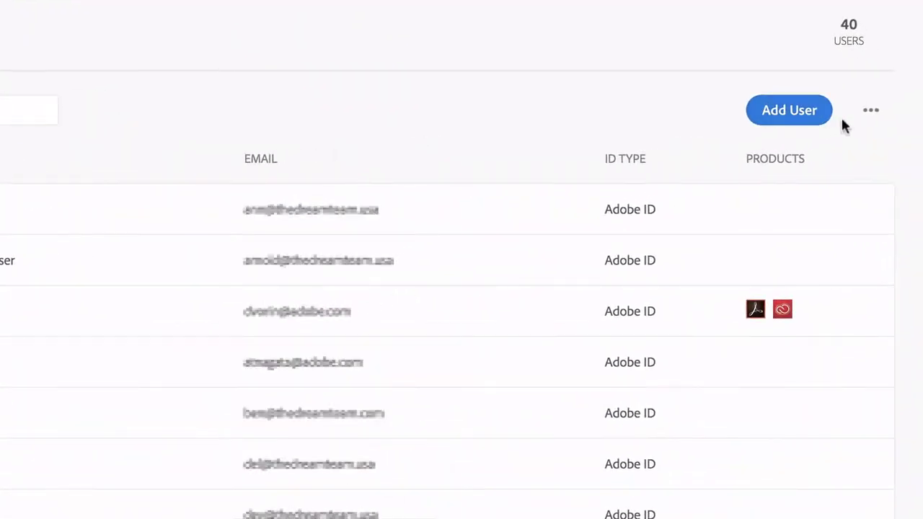
left_click(891, 112)
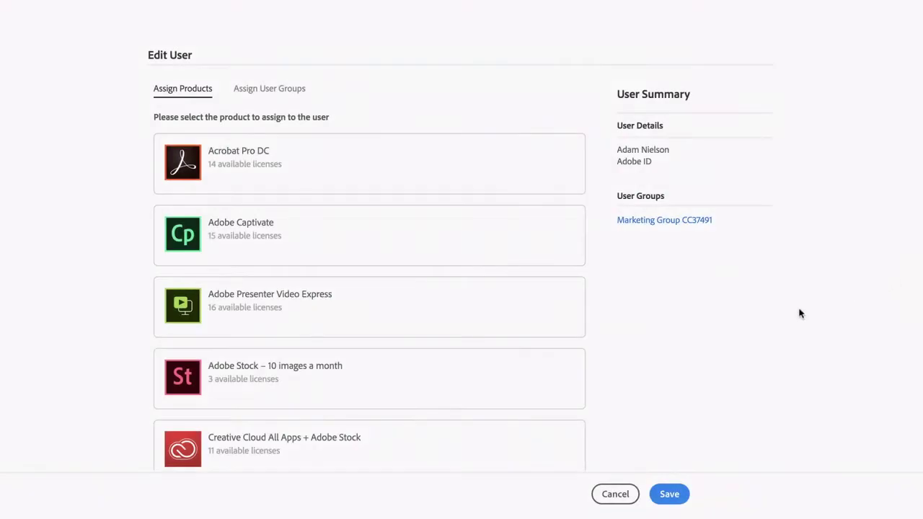
left_click(529, 454)
left_click(666, 494)
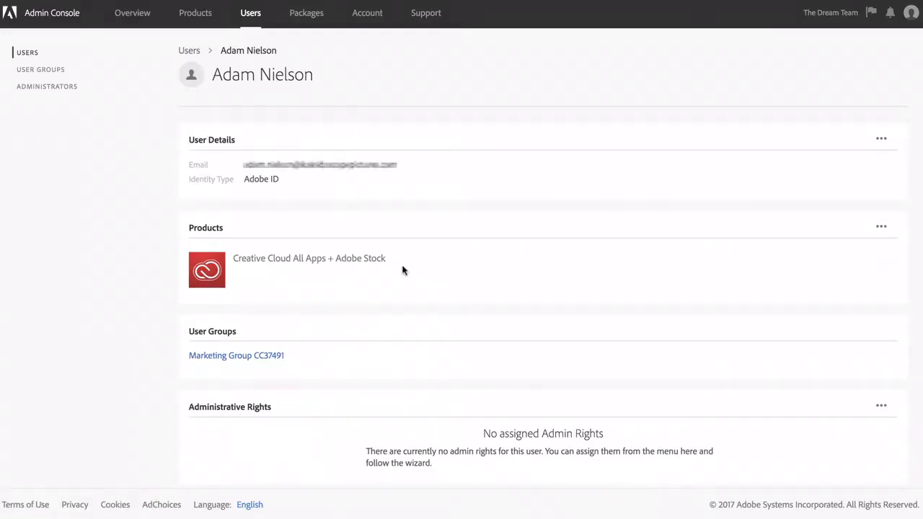
- Add the same user to Acrobat Pro DC from its product page by searching their name
left_click(196, 13)
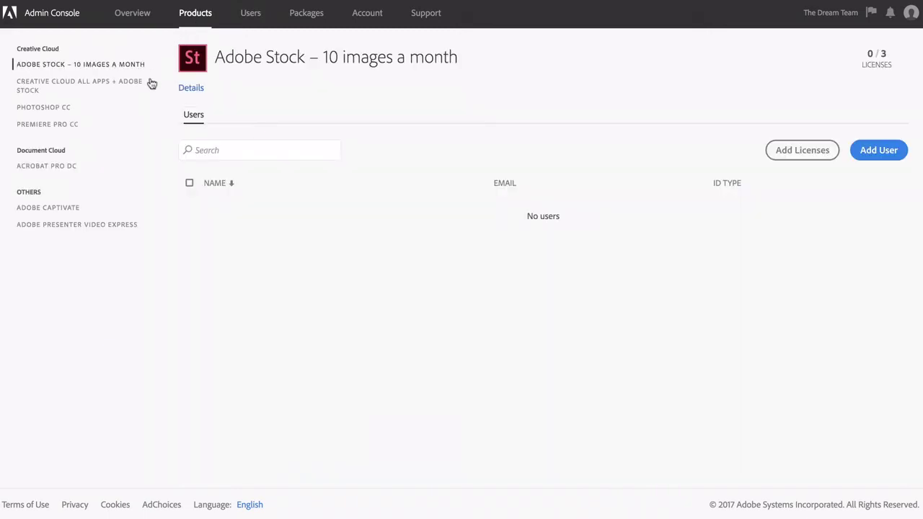
left_click(70, 171)
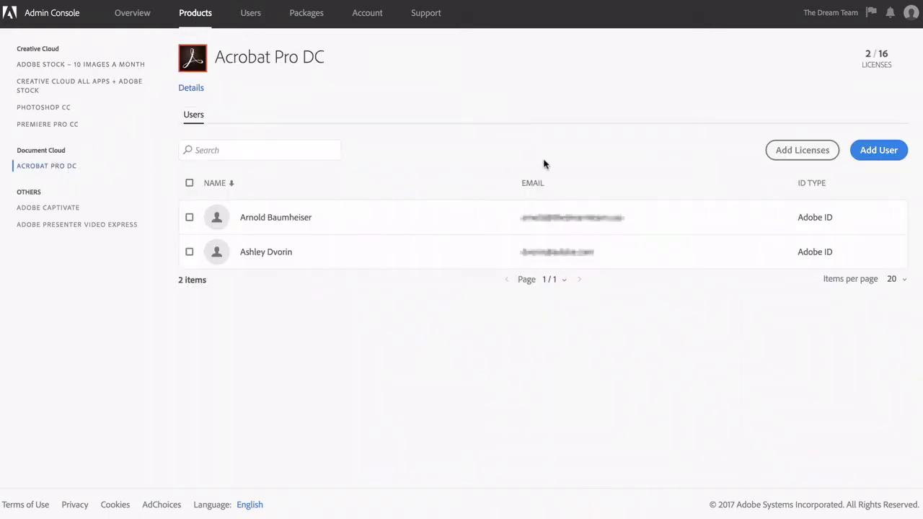
left_click(856, 152)
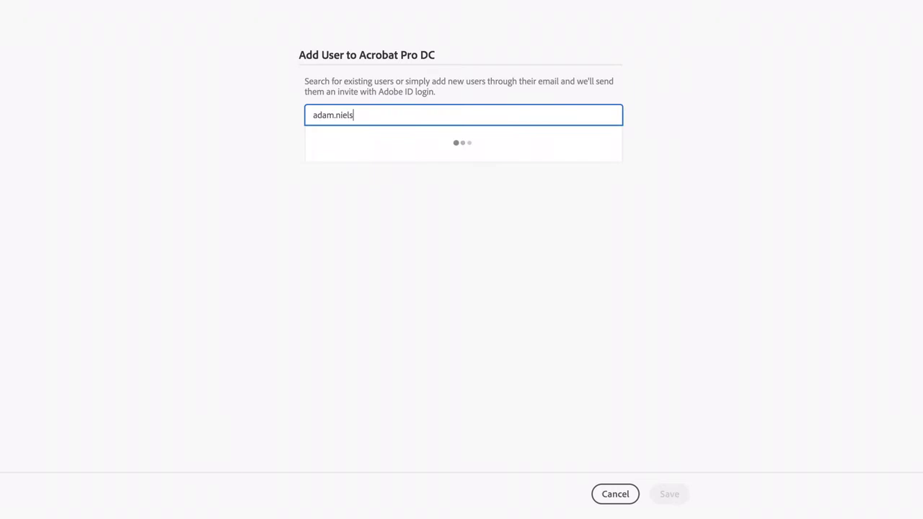
left_click(584, 144)
left_click(667, 495)
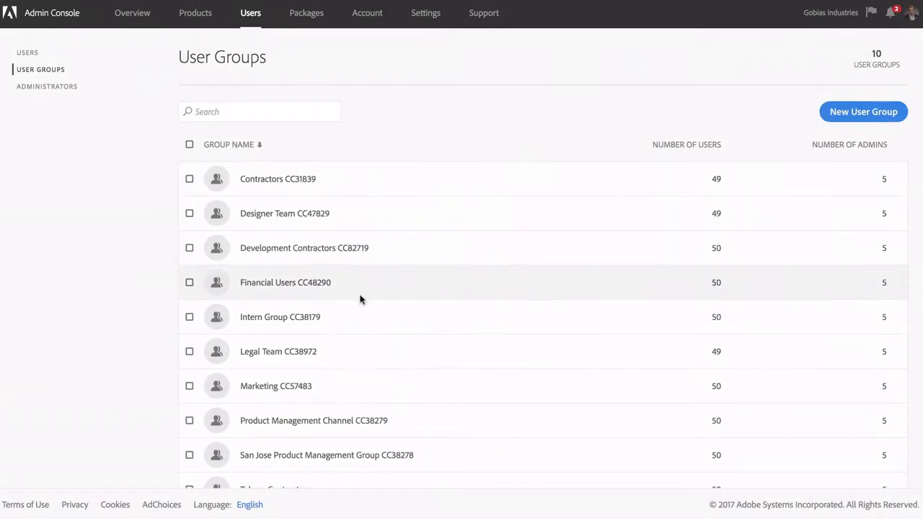
- Assign the Marketing CC57483 group the All Apps plan - 20 GB 'Creative Cloud All Services' profile
left_click(303, 387)
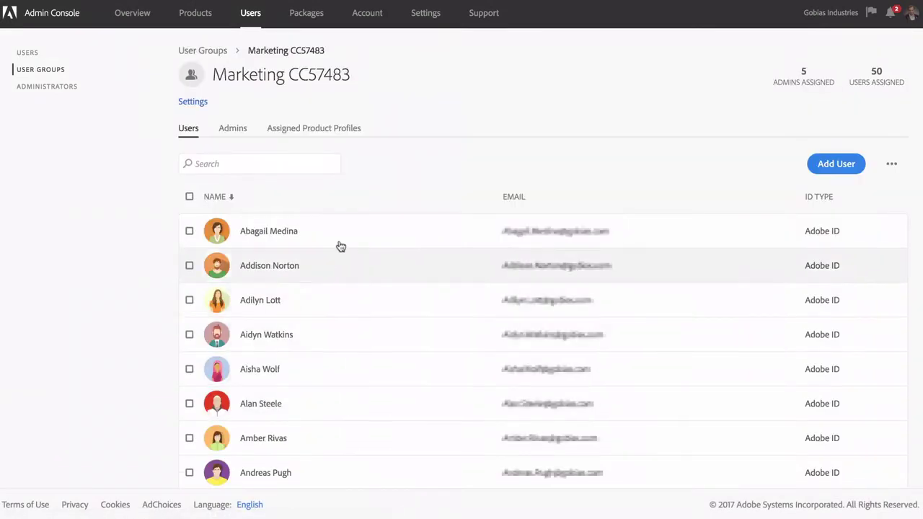
left_click(336, 133)
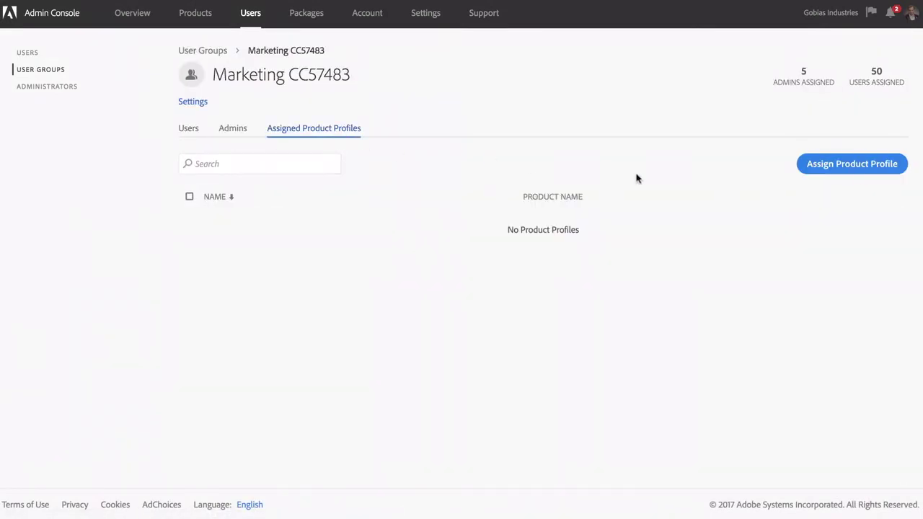
left_click(830, 173)
left_click(305, 114)
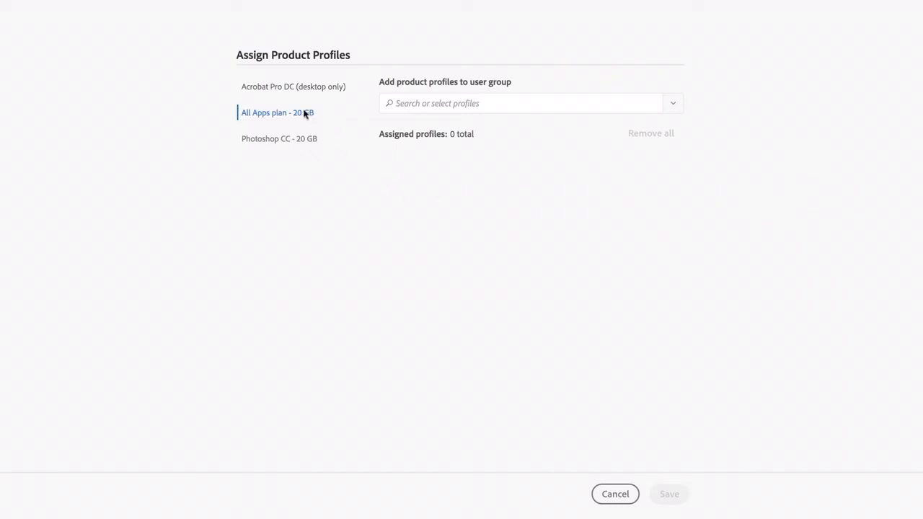
left_click(398, 105)
type("Creati")
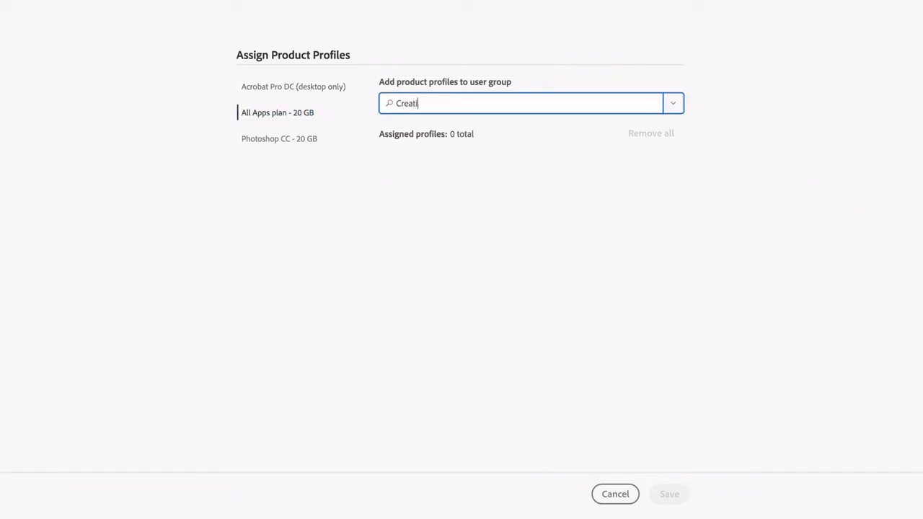
type("ve")
left_click(416, 124)
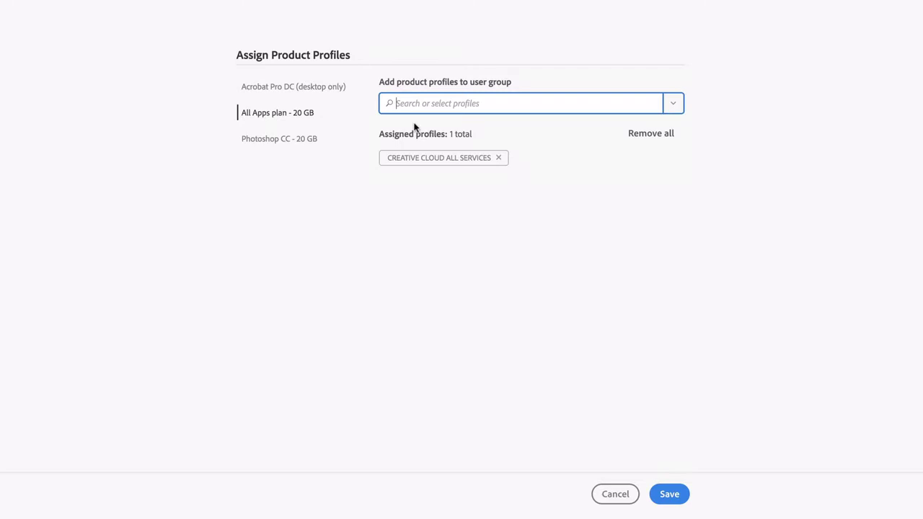
left_click(668, 492)
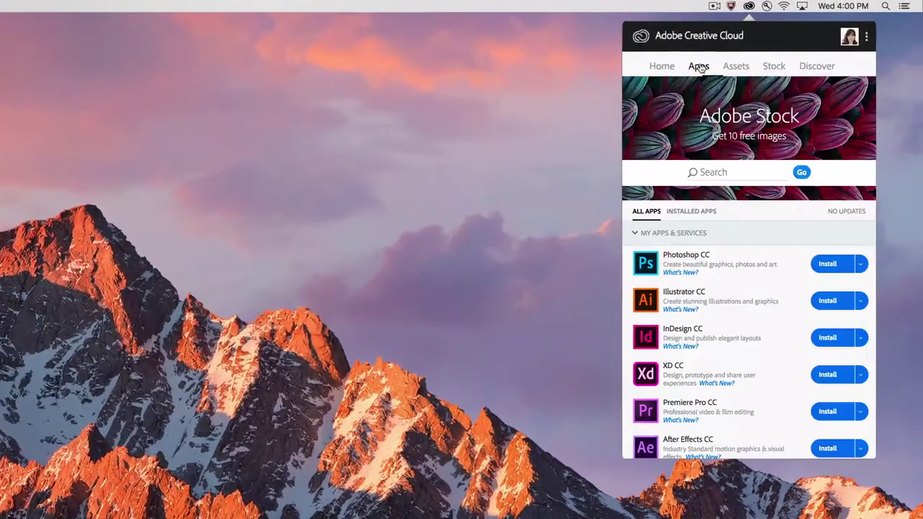
- Install Photoshop CC from the Creative Cloud desktop app's Apps list
left_click(827, 264)
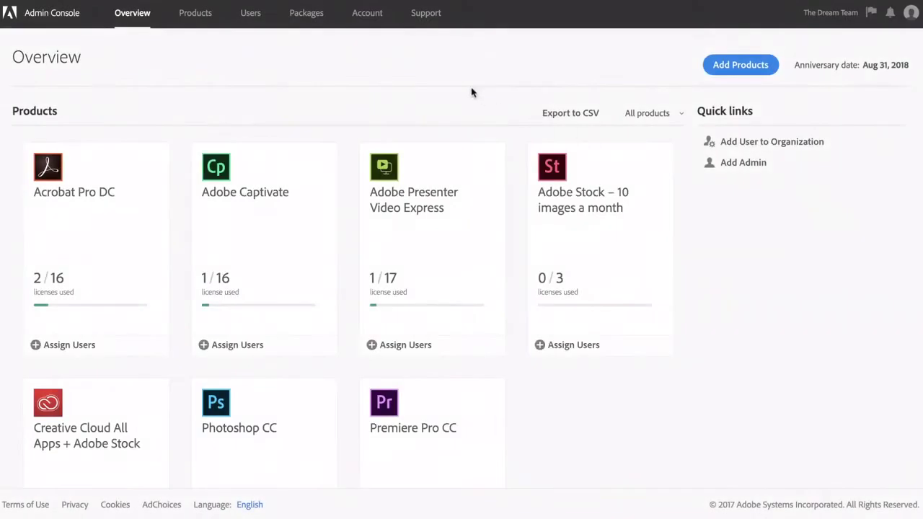
- Browse the Packages list and Managed Package option, then show the Support help page
left_click(310, 14)
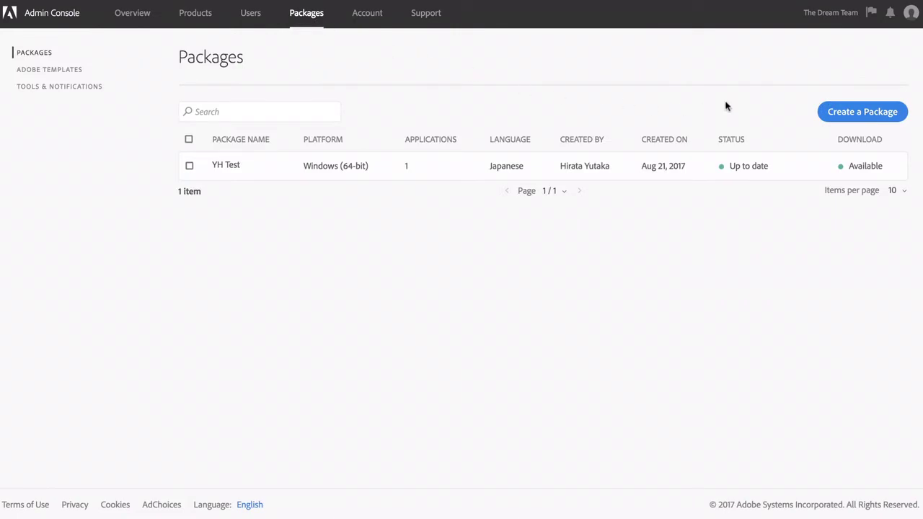
left_click(837, 114)
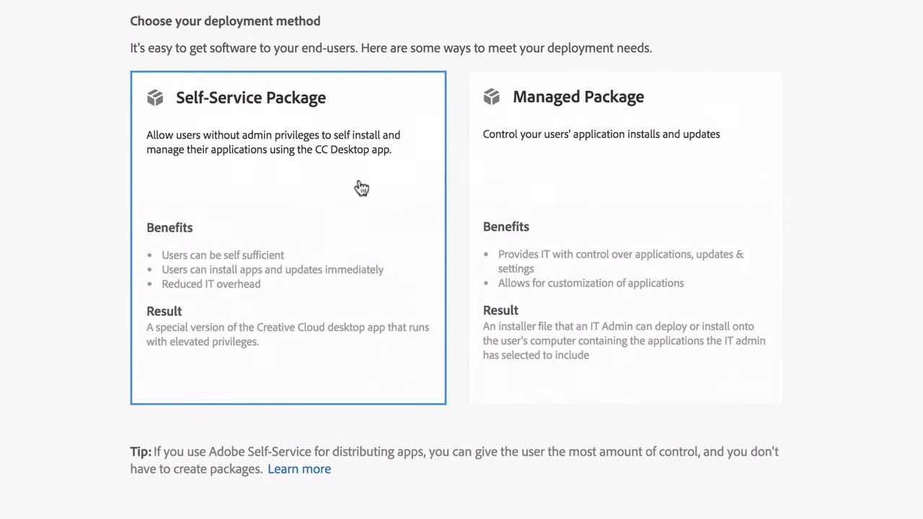
left_click(485, 195)
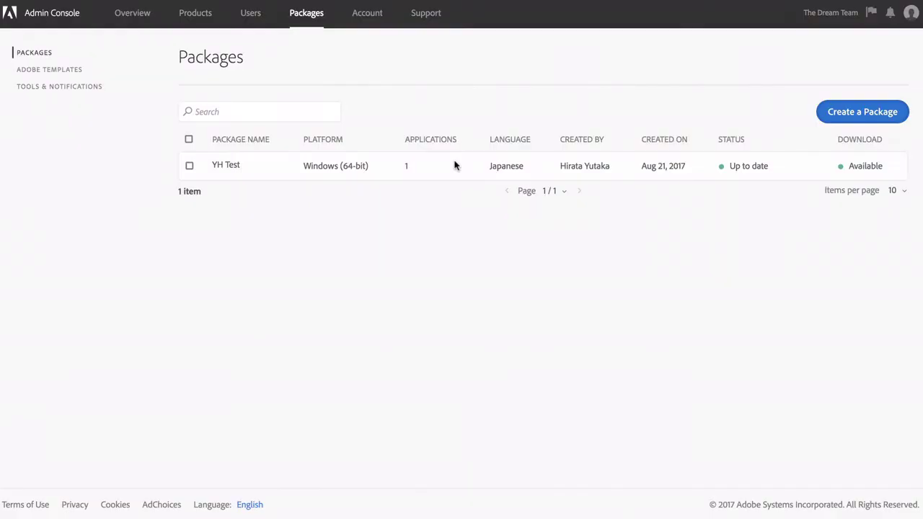
left_click(430, 24)
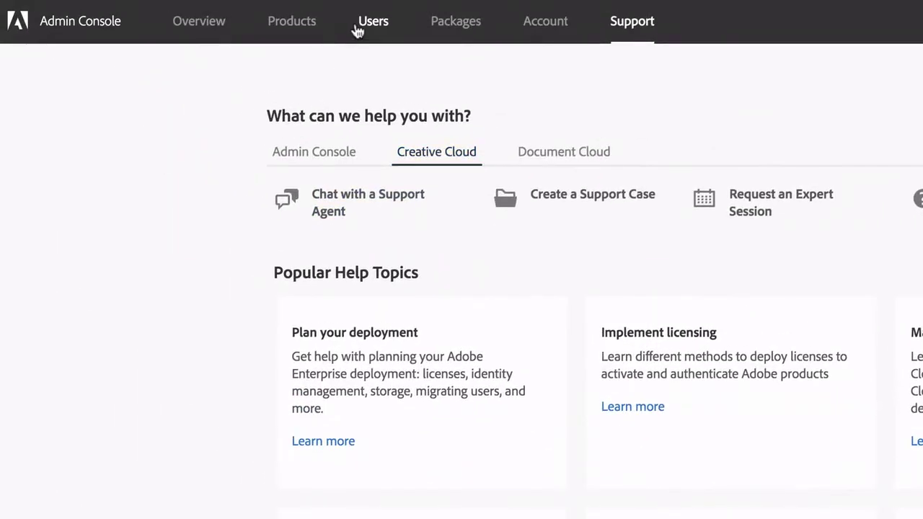
- Add a new user as System Administrator, entering their e-mail address and first name
left_click(357, 29)
left_click(101, 131)
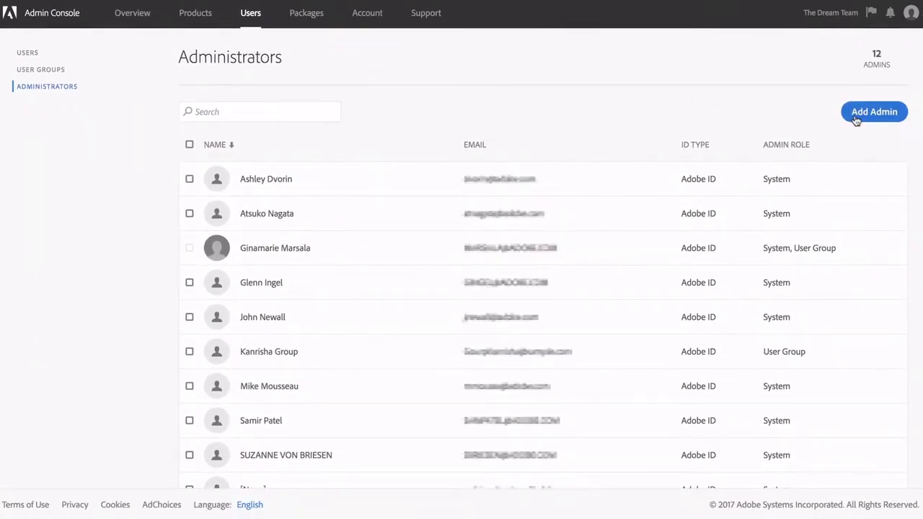
left_click(842, 116)
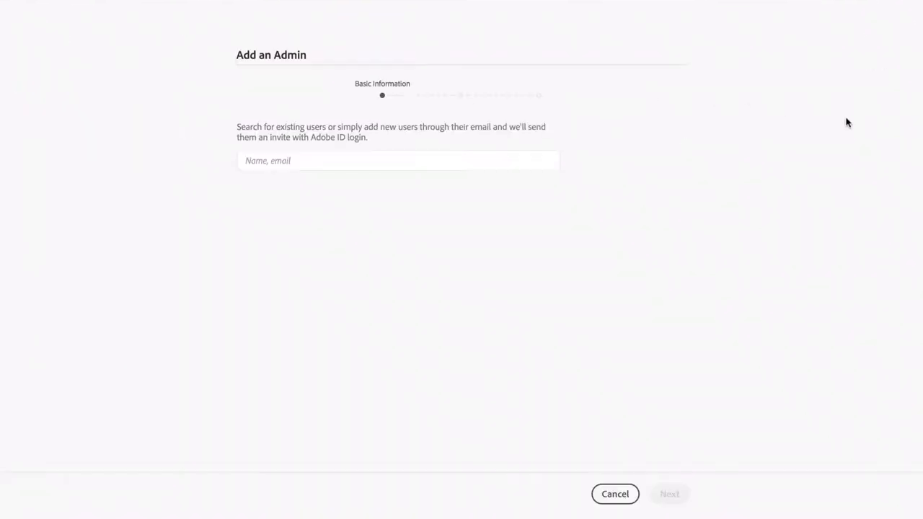
left_click(533, 162)
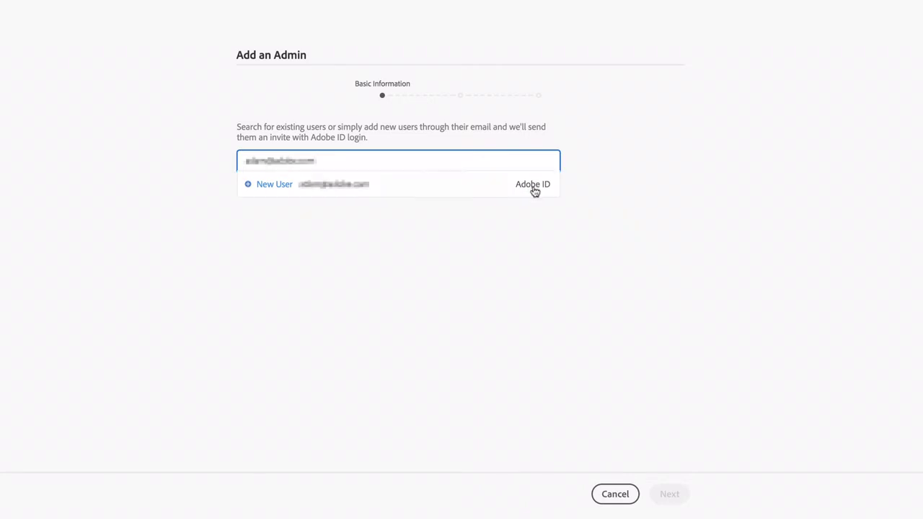
left_click(534, 189)
type("Adam")
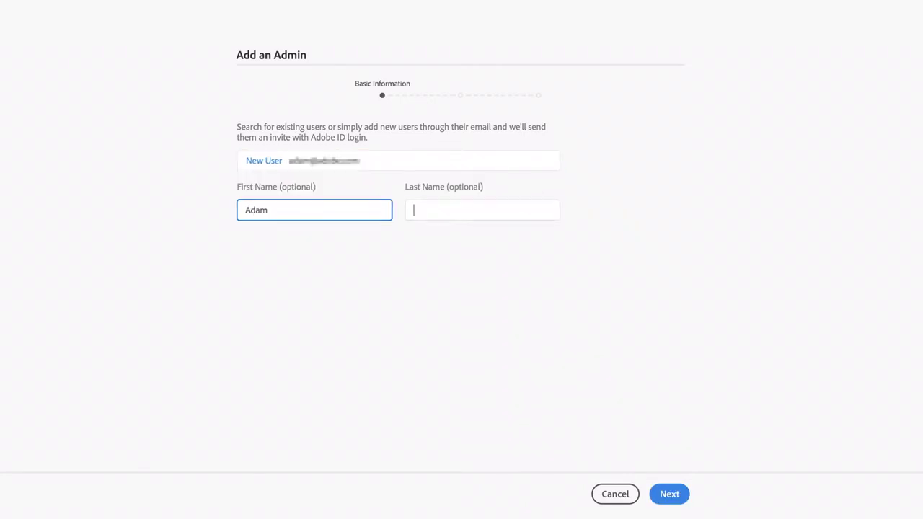
key("Tab")
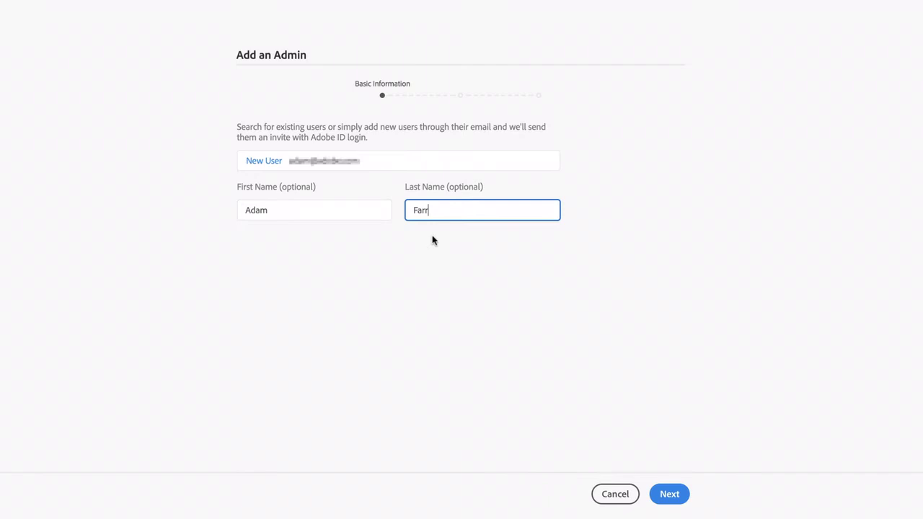
left_click(667, 495)
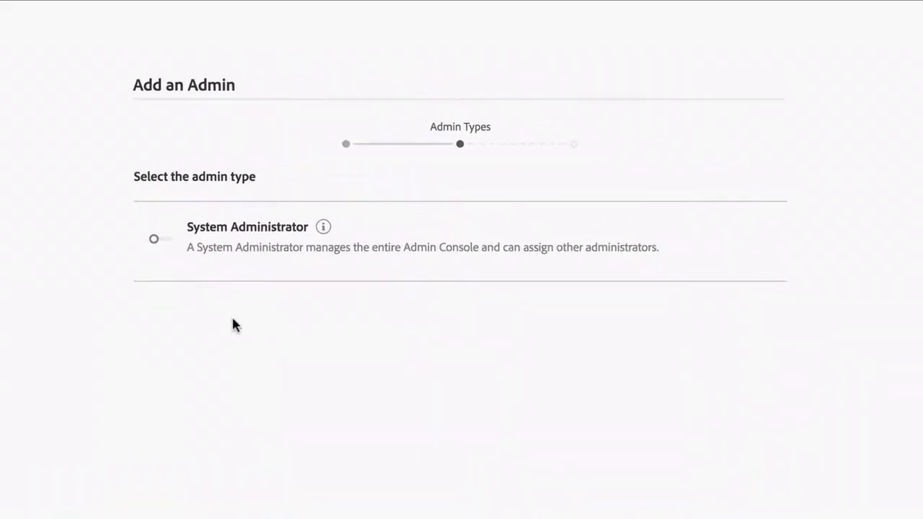
left_click(247, 162)
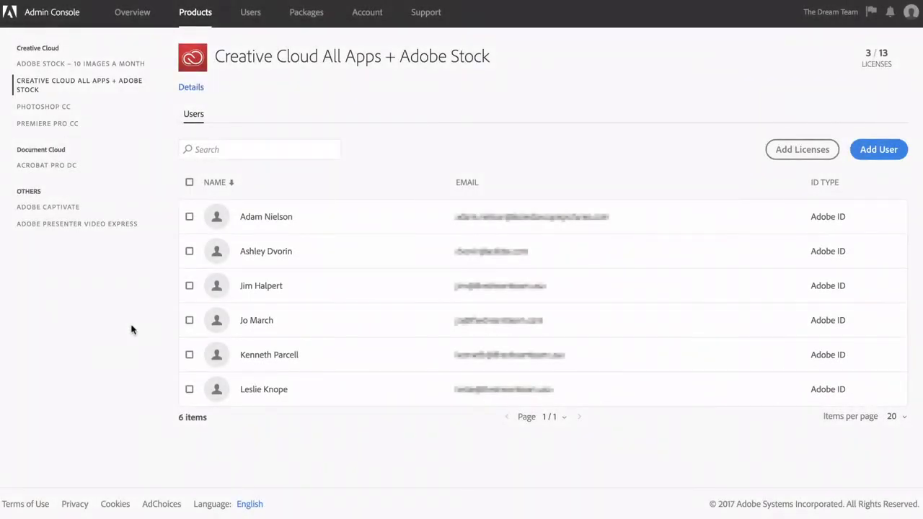
- Replace one Creative Cloud All Apps + Adobe Stock user with another existing user found by search
left_click(189, 390)
left_click(878, 155)
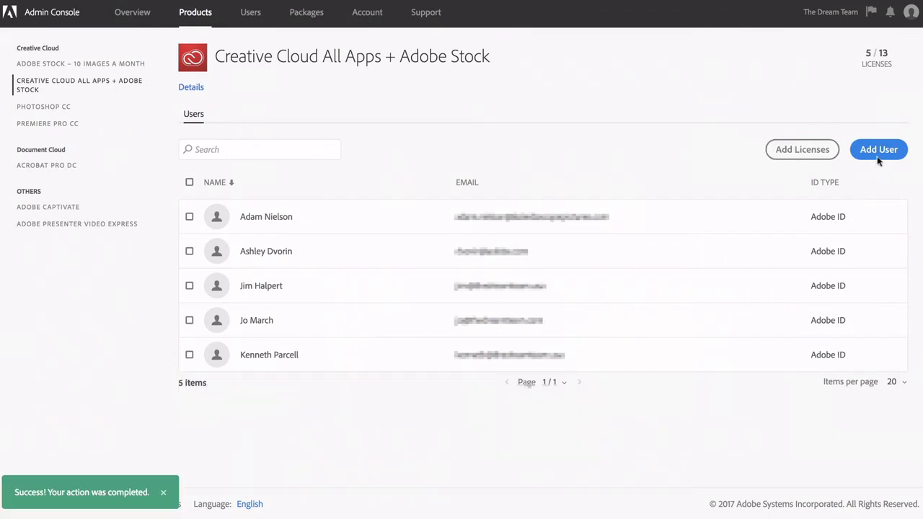
left_click(878, 149)
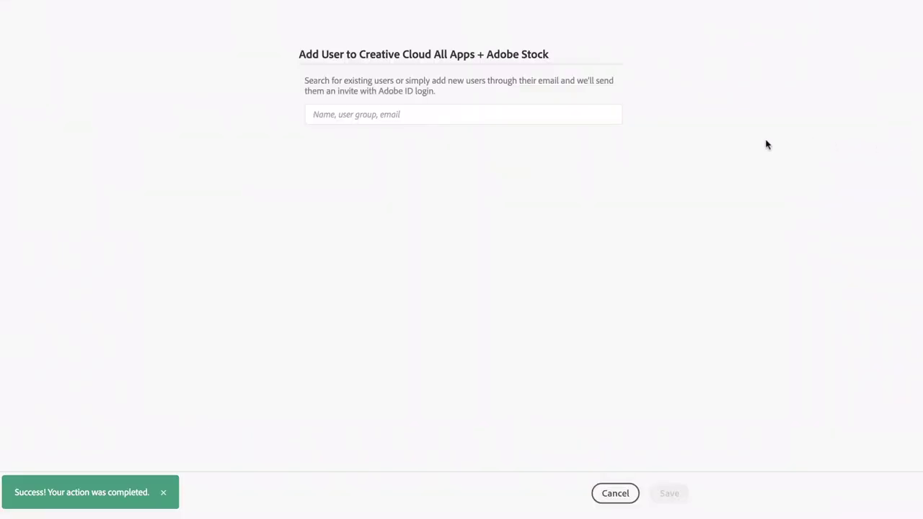
left_click(540, 119)
type("Doc")
left_click(510, 146)
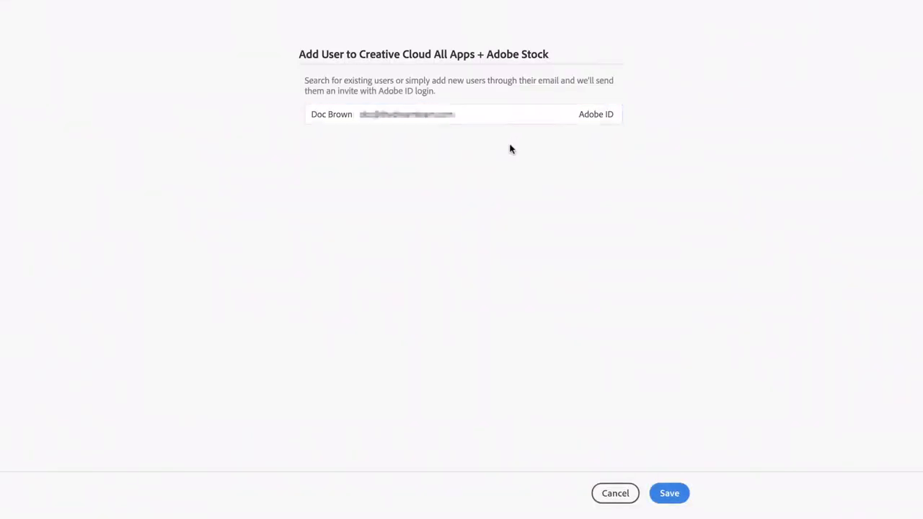
left_click(669, 493)
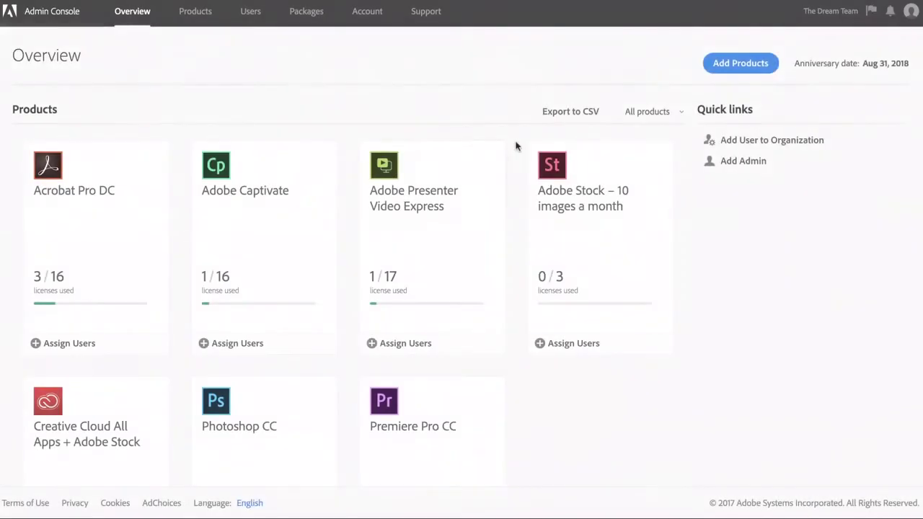
scroll(515, 145, "down", 3)
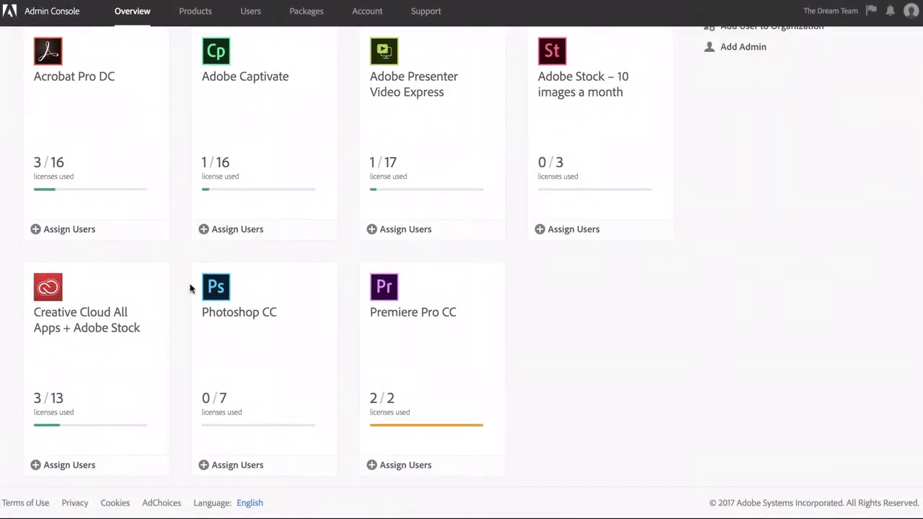
left_click(130, 326)
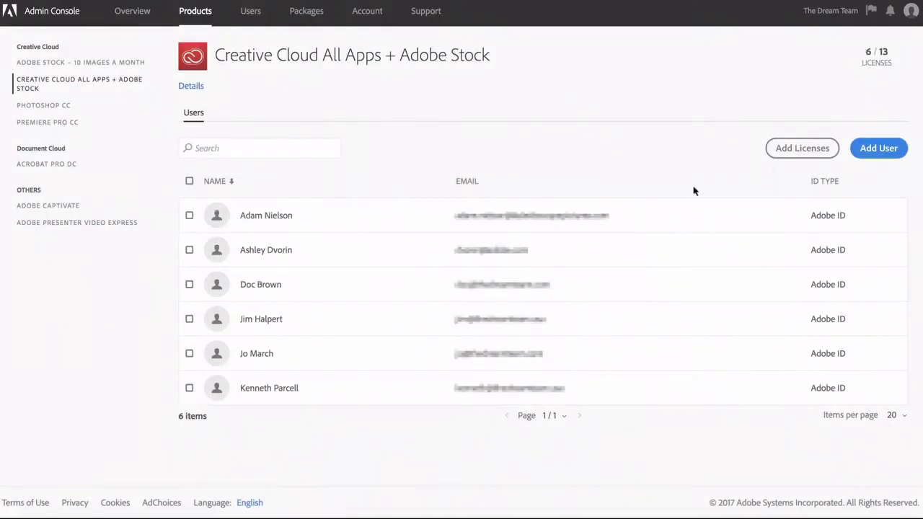
- Return to the Support page listing popular help topics
left_click(425, 13)
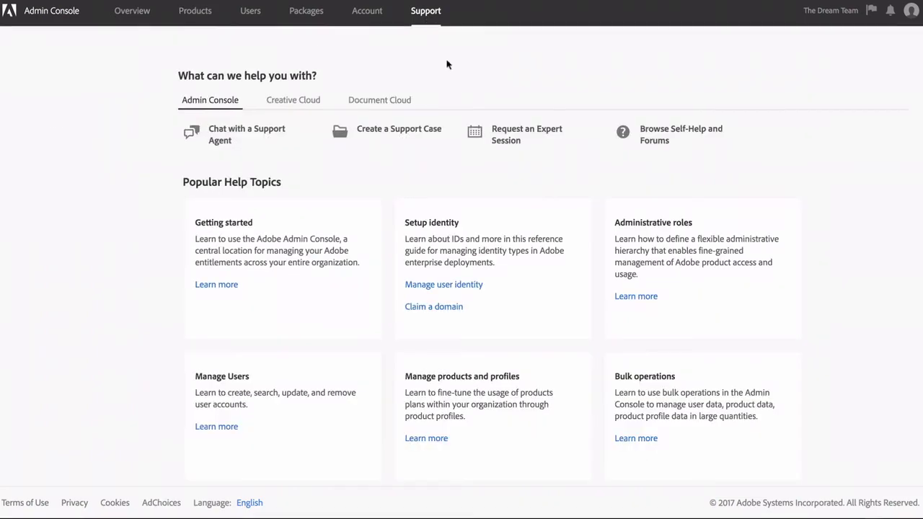